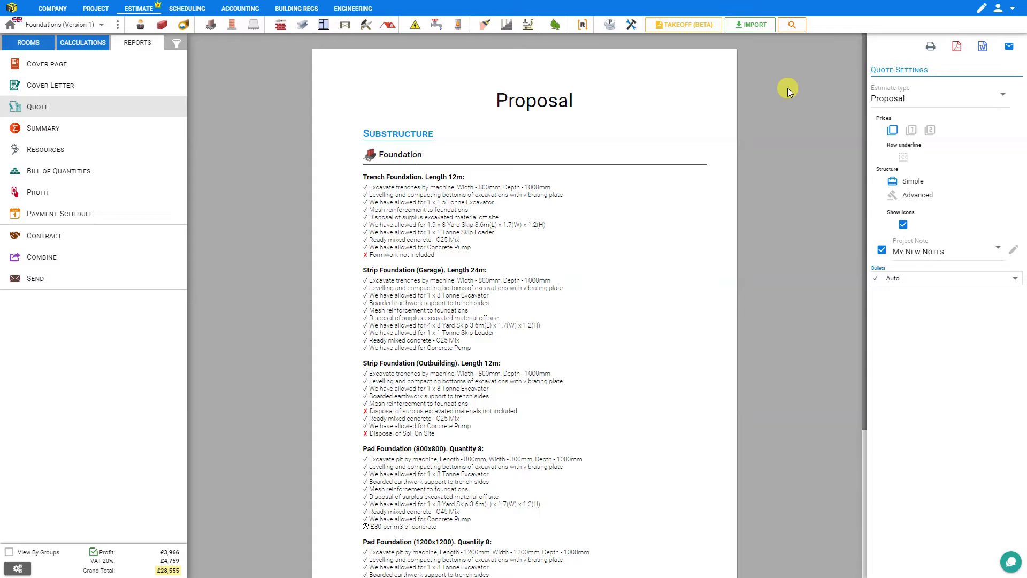
# Open the project details to view the saved versions, then close them
pyautogui.scroll(-4, 788, 88)
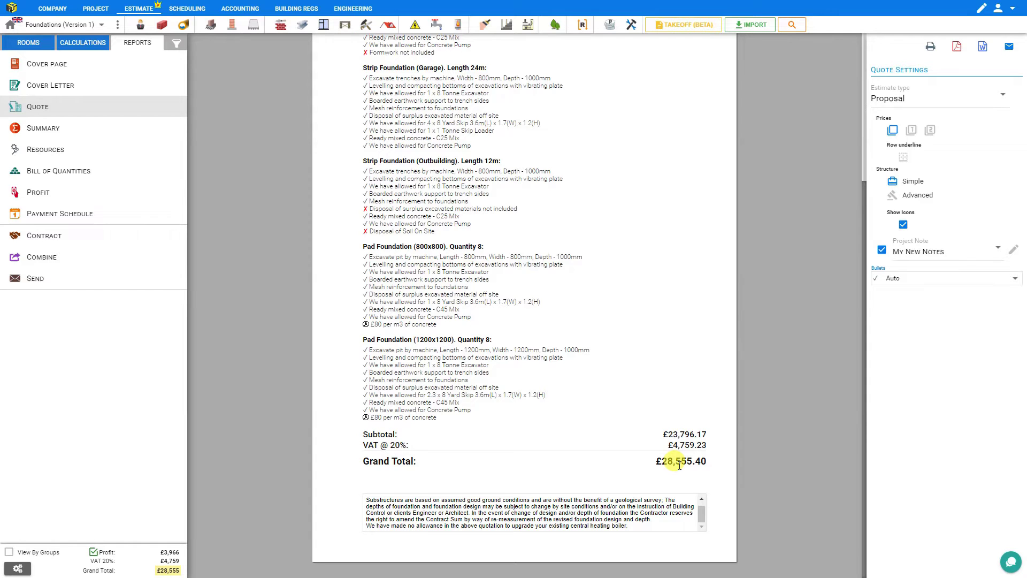
pyautogui.scroll(4, 679, 465)
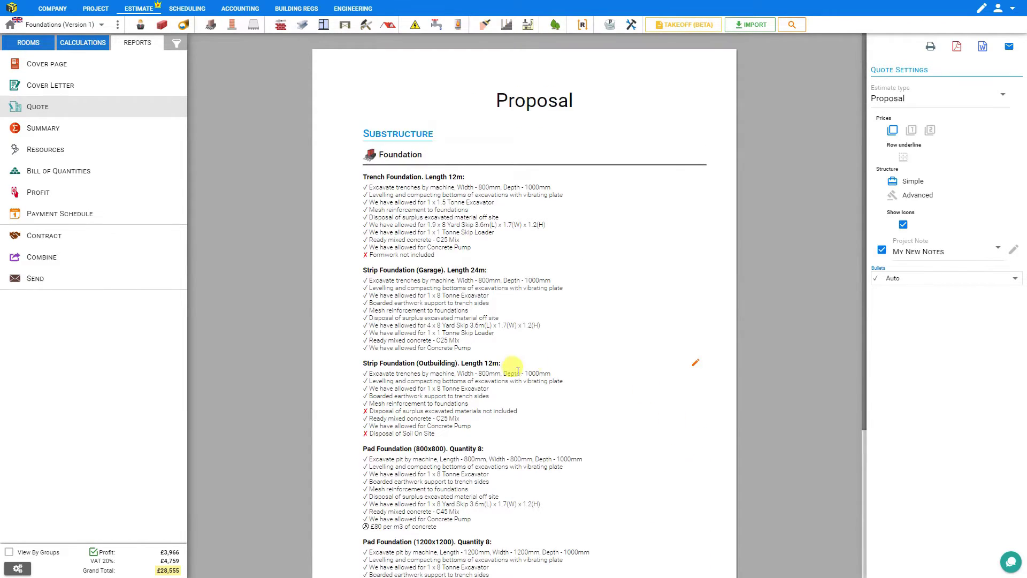
pyautogui.click(119, 26)
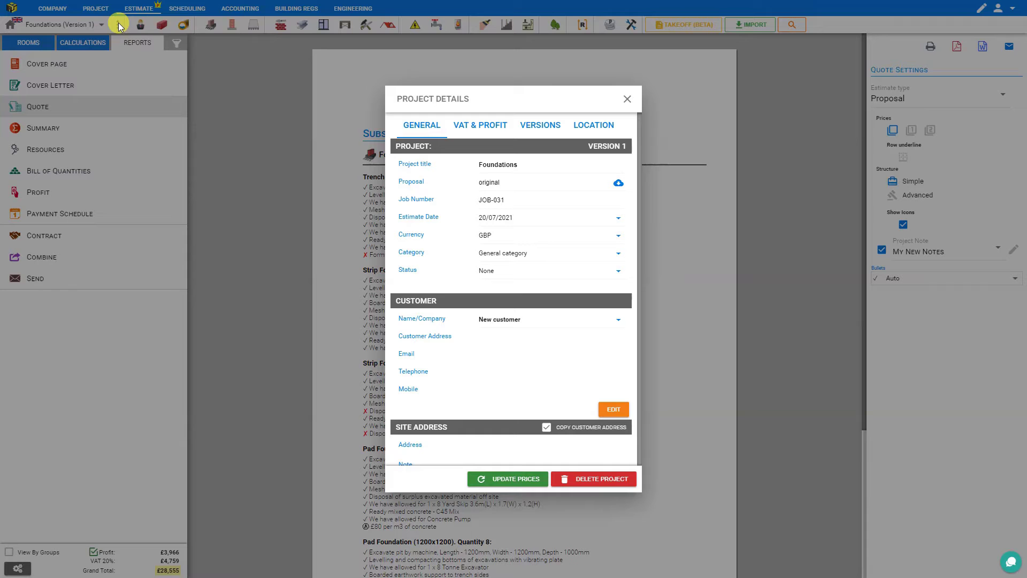
pyautogui.click(540, 127)
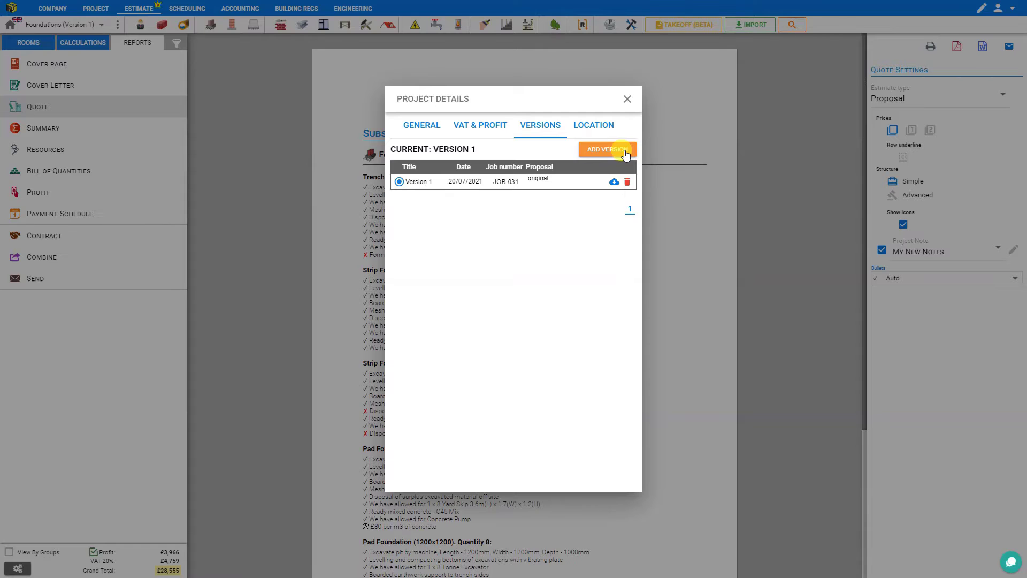
pyautogui.click(627, 99)
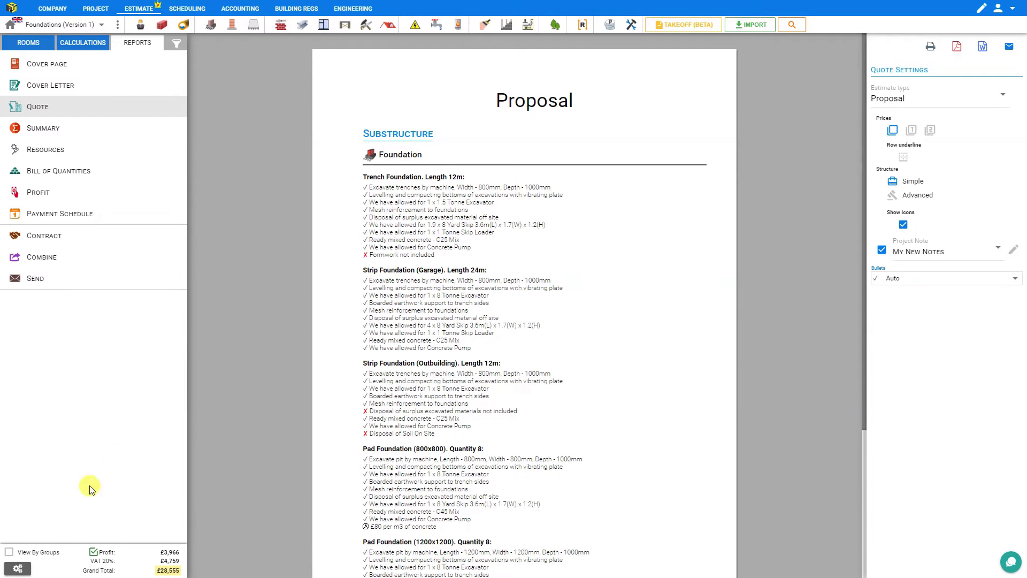
# Reopen the project's Versions list and start adding a new Version 2
pyautogui.click(20, 569)
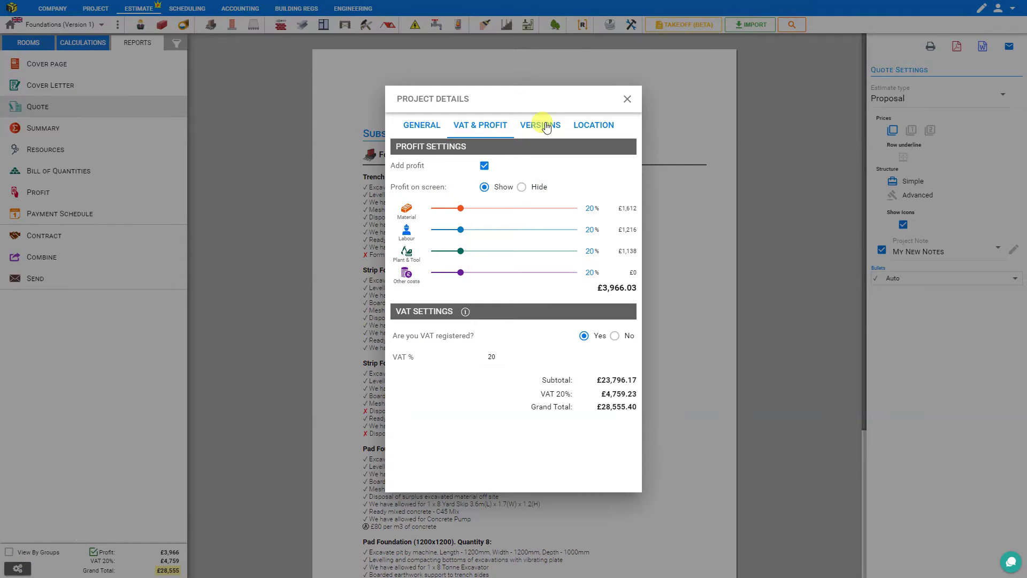
pyautogui.click(551, 129)
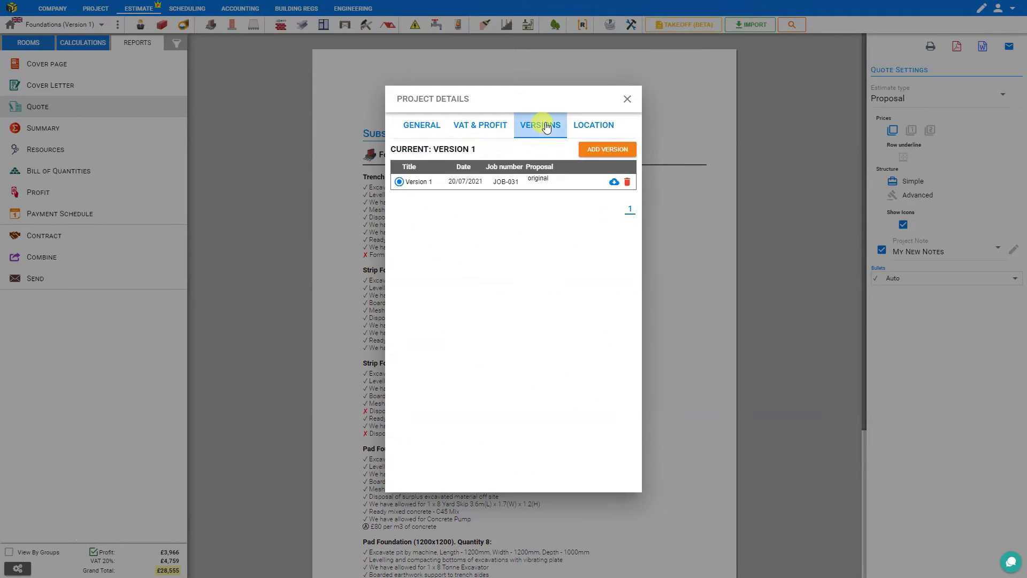
pyautogui.click(606, 151)
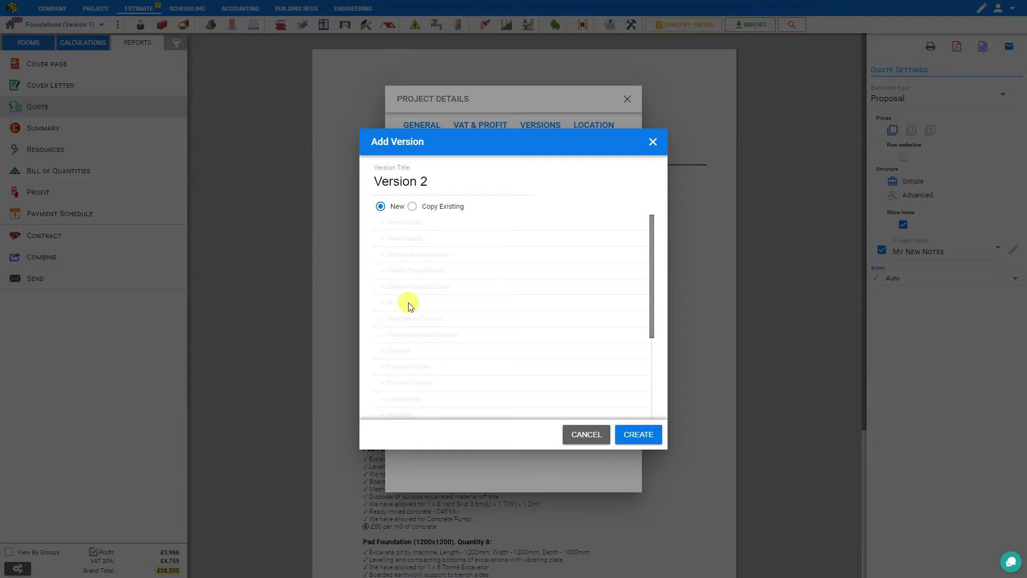
# Create Version 2 as a copy of the Foundations project's Version 1
pyautogui.click(412, 206)
pyautogui.scroll(-3, 415, 245)
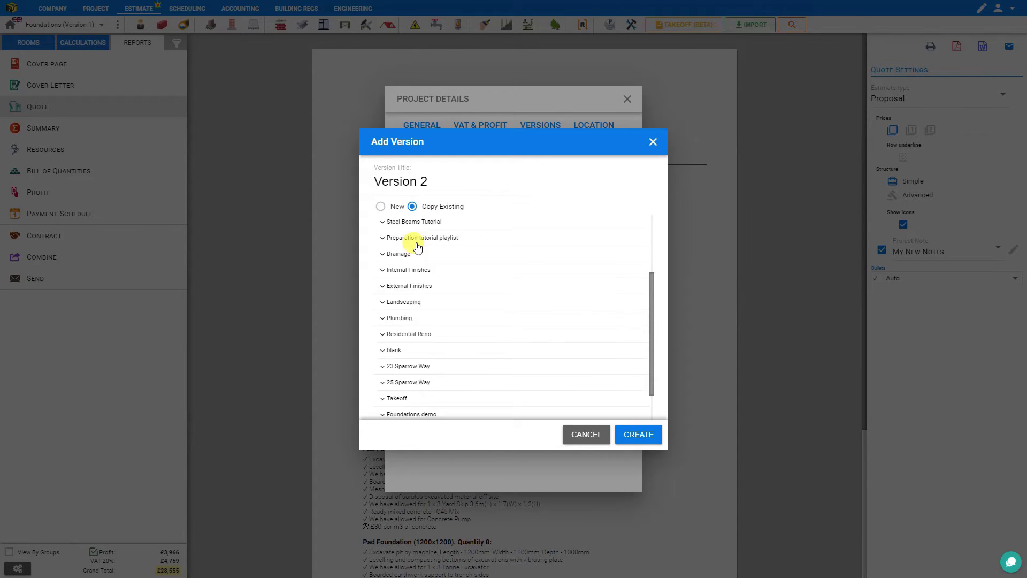
pyautogui.scroll(-2, 415, 245)
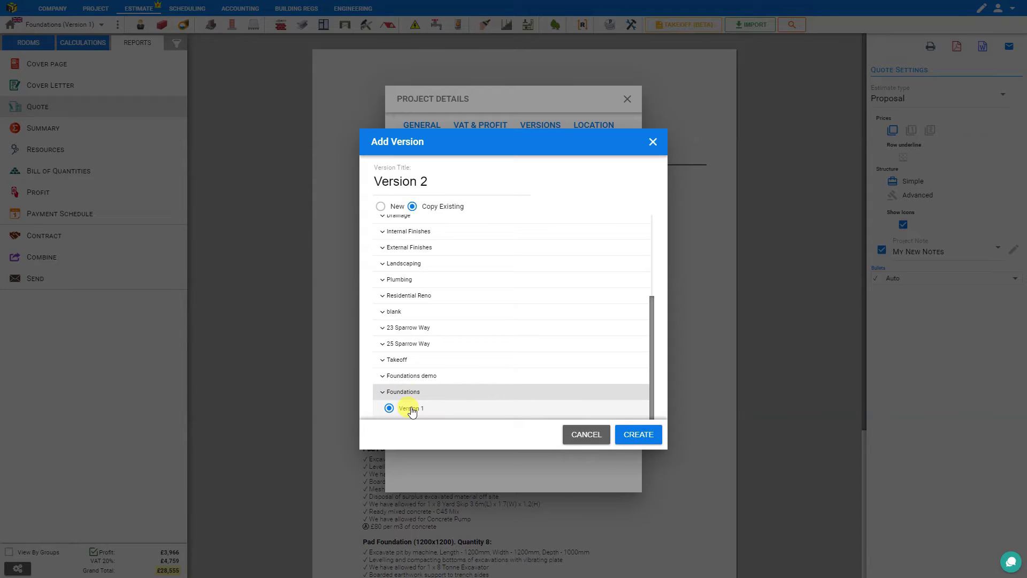
pyautogui.click(636, 434)
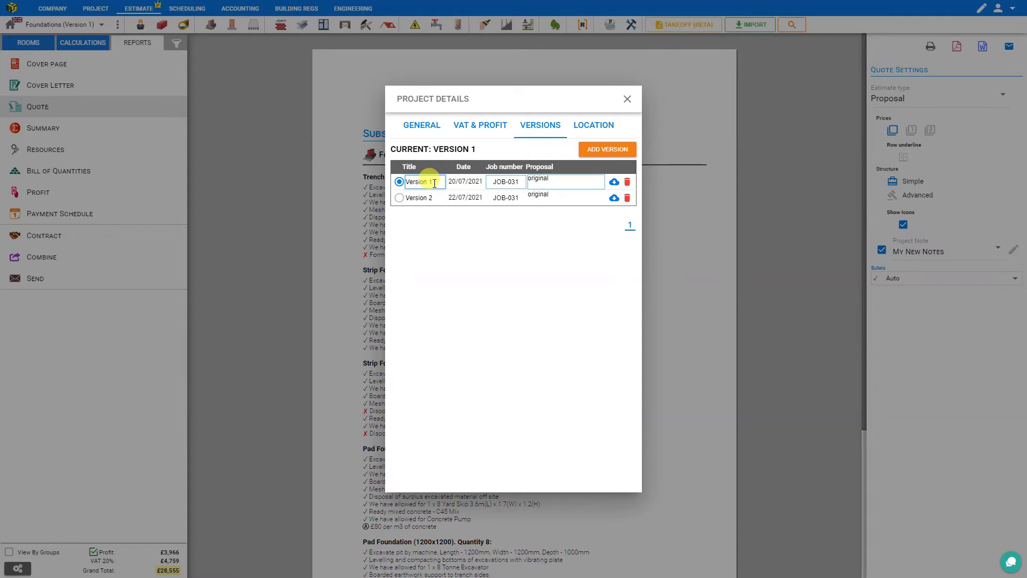
# Make Version 2 current and change its proposal note from 'original' to 'added depth'
pyautogui.click(399, 198)
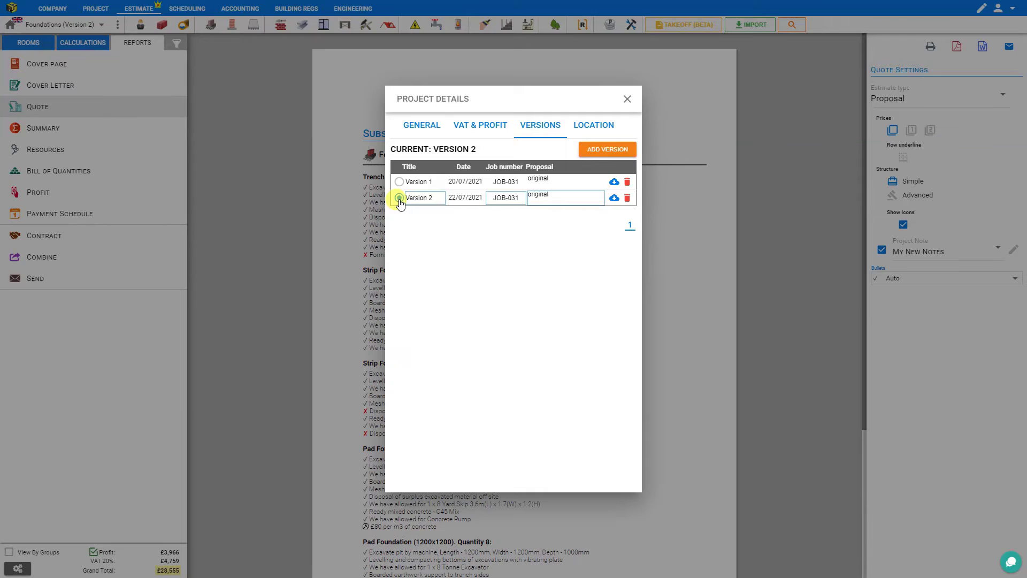
pyautogui.moveTo(546, 195); pyautogui.dragTo(514, 197)
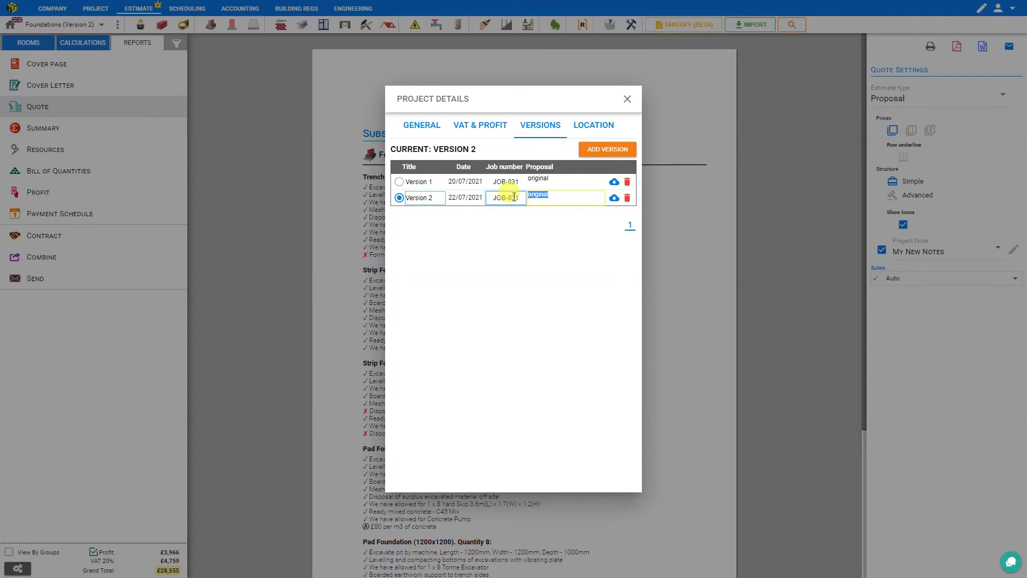
pyautogui.write('added depth')
pyautogui.click(516, 243)
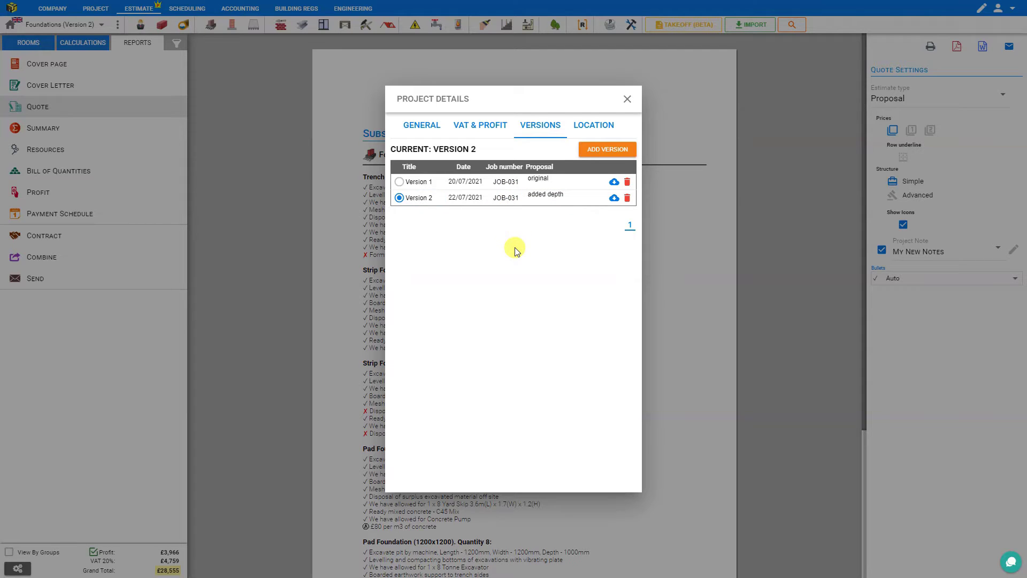
# In the Foundation calculations, set the 800x800 pad's concrete depth to 2500 mm
pyautogui.click(627, 99)
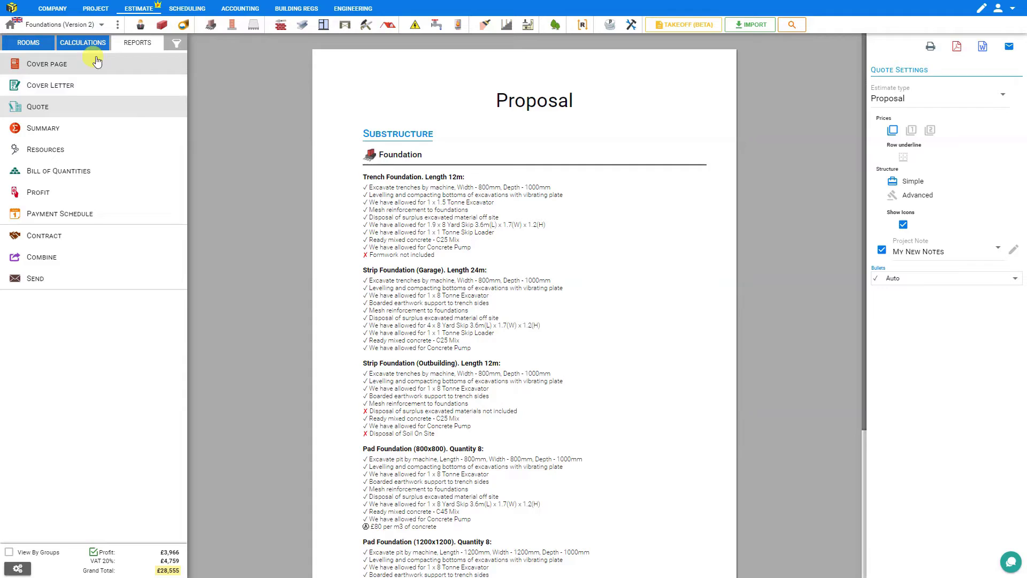
pyautogui.click(82, 43)
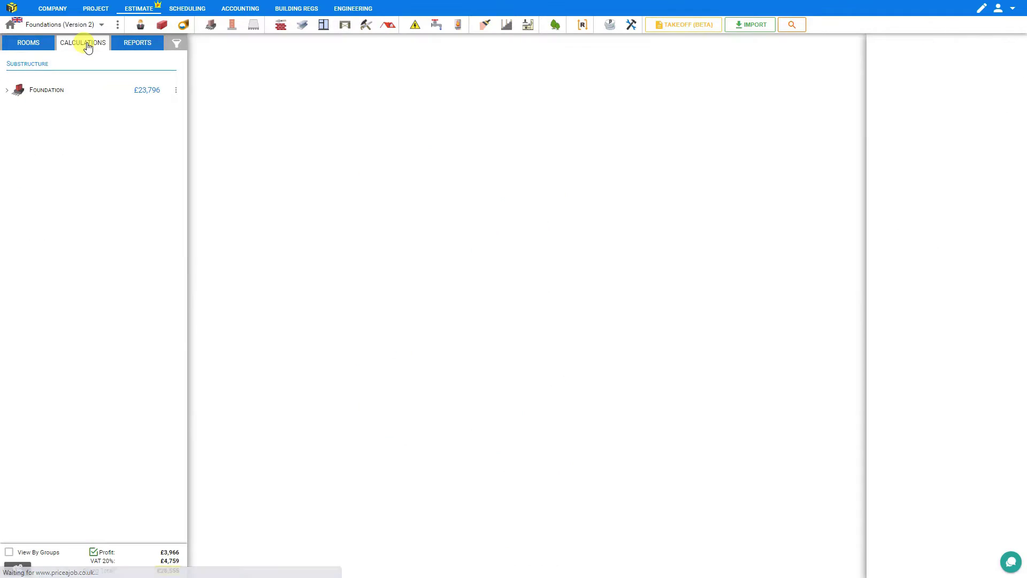
pyautogui.click(15, 92)
pyautogui.click(71, 179)
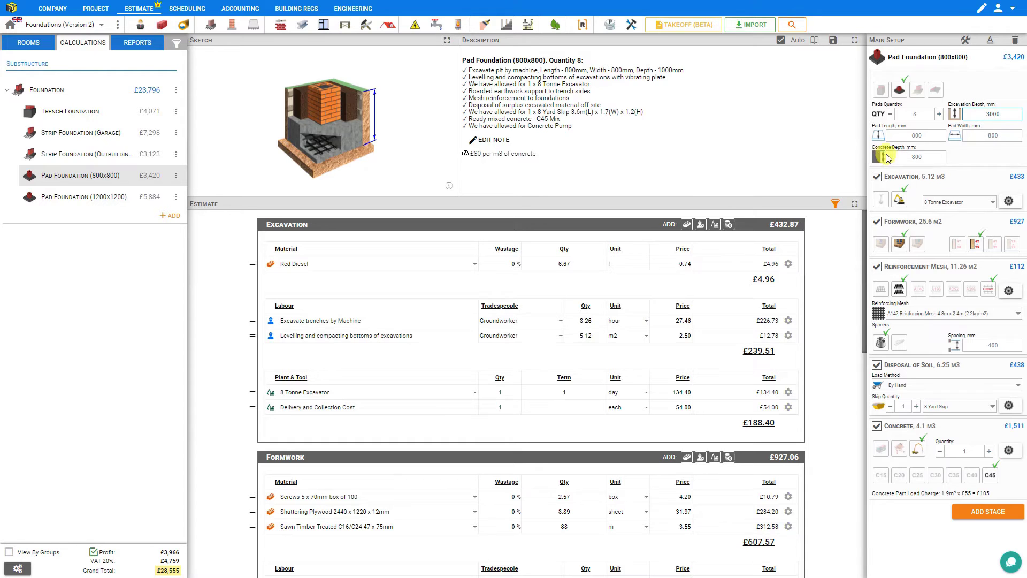
pyautogui.doubleClick(917, 157)
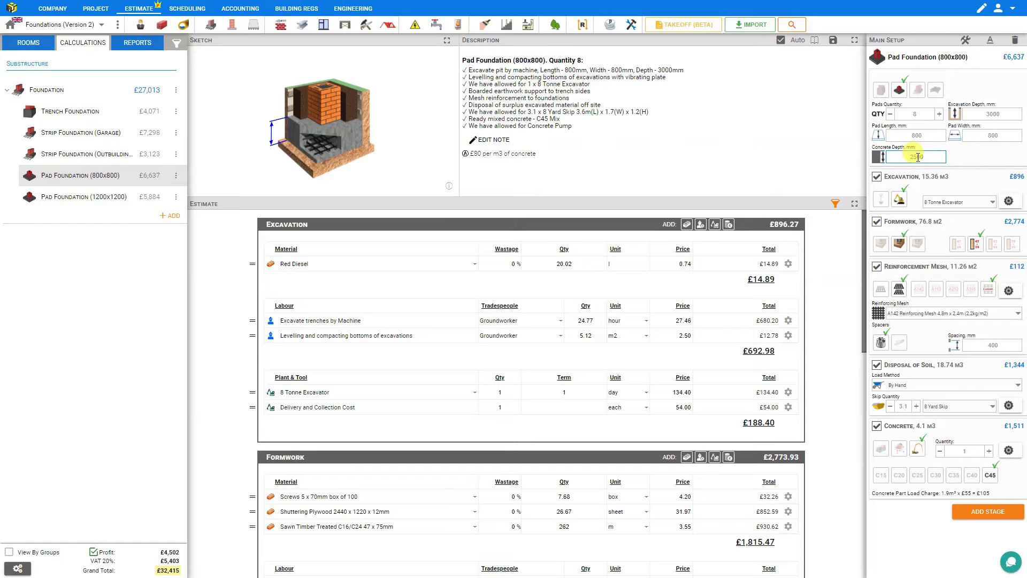
pyautogui.click(967, 154)
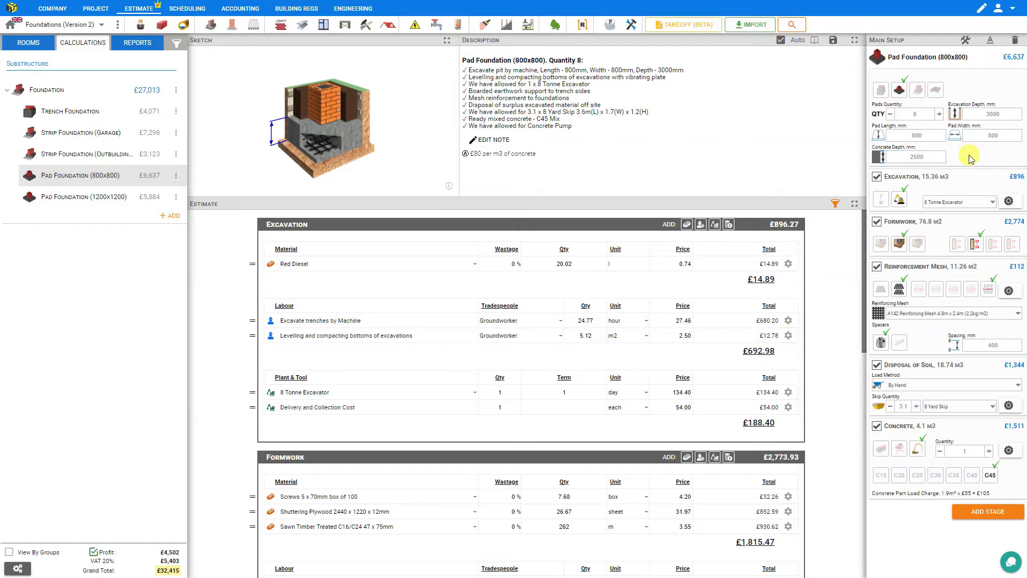
# Set the 1200x1200 pad foundation to 3000 mm excavation and 2500 mm concrete depth
pyautogui.click(108, 201)
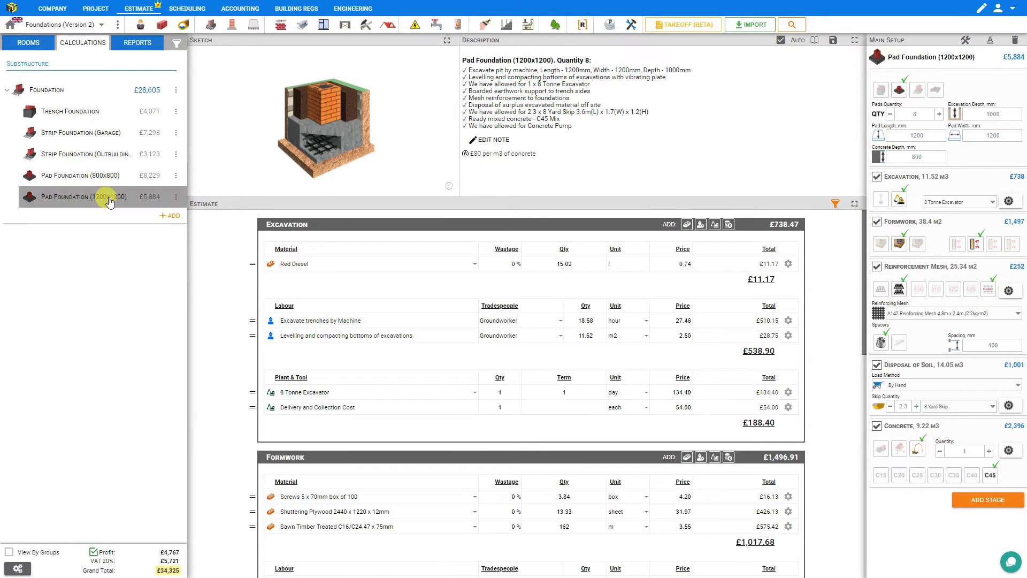
pyautogui.click(993, 115)
pyautogui.write('3000')
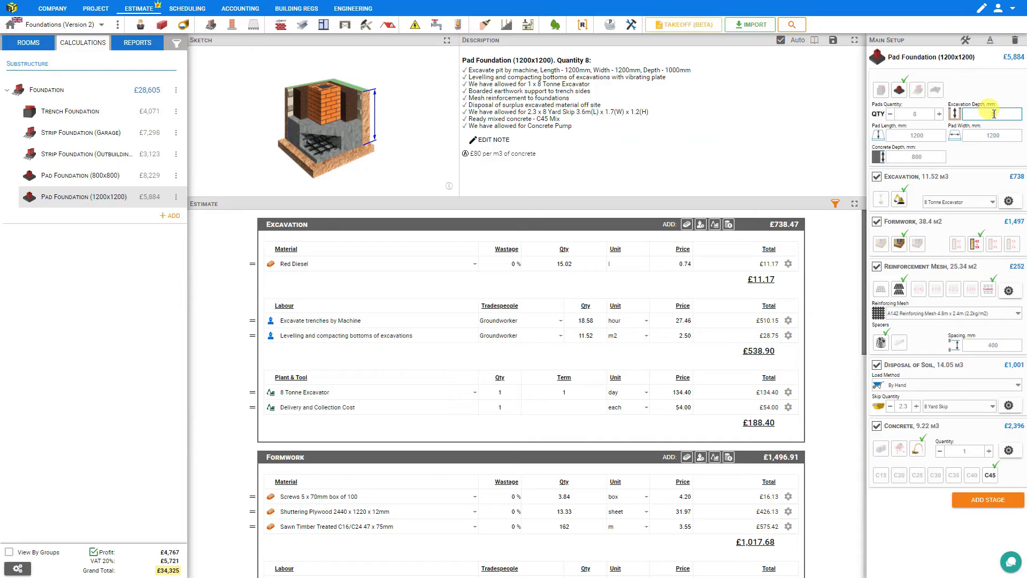
pyautogui.click(923, 157)
pyautogui.write('2500')
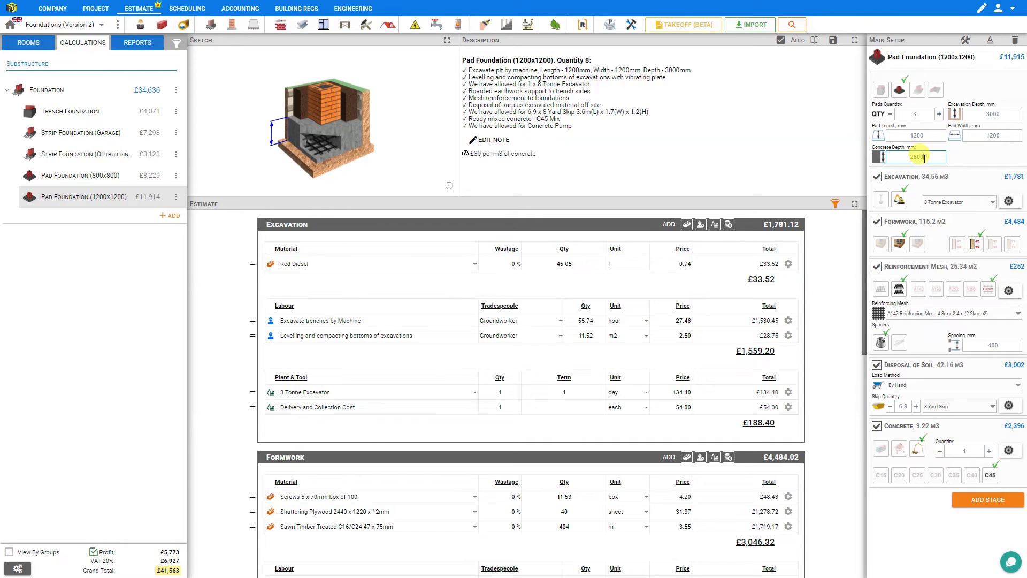
pyautogui.click(959, 154)
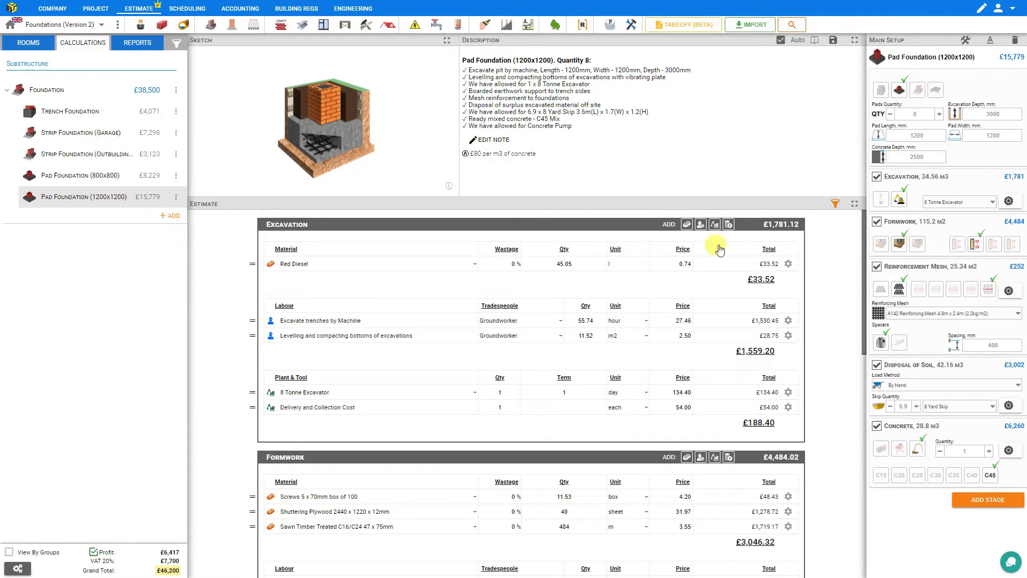
# Review the Quote report down to its £46,199.94 grand total
pyautogui.click(141, 45)
pyautogui.scroll(-5, 668, 460)
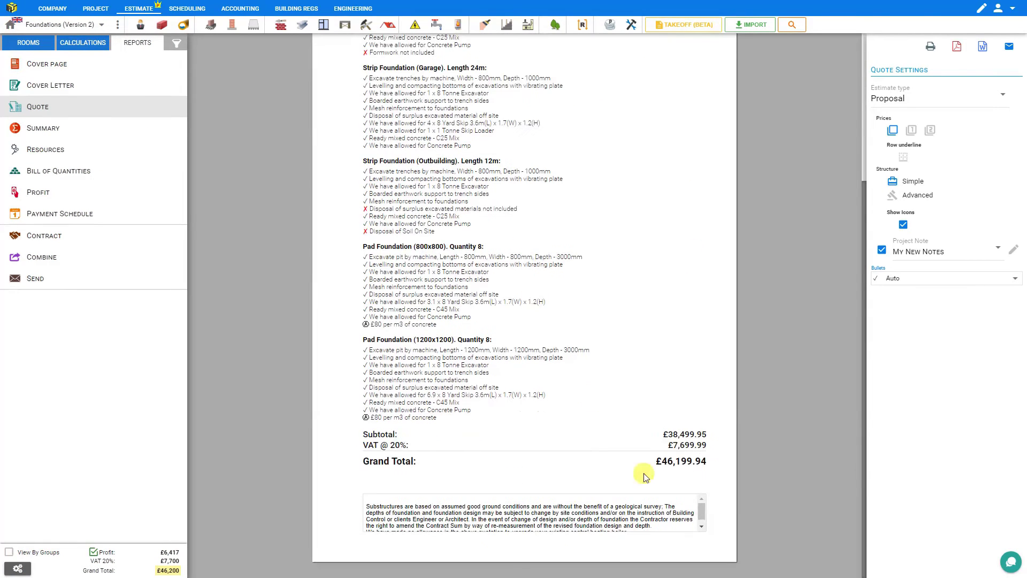
pyautogui.scroll(5, 677, 463)
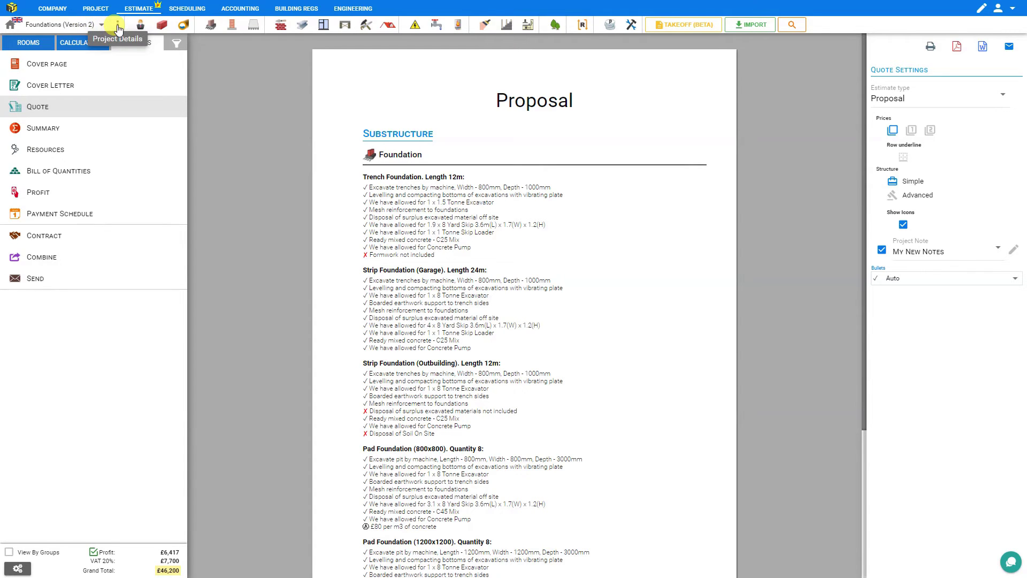
# Check the project's saved versions in Project Details, then close it
pyautogui.click(118, 25)
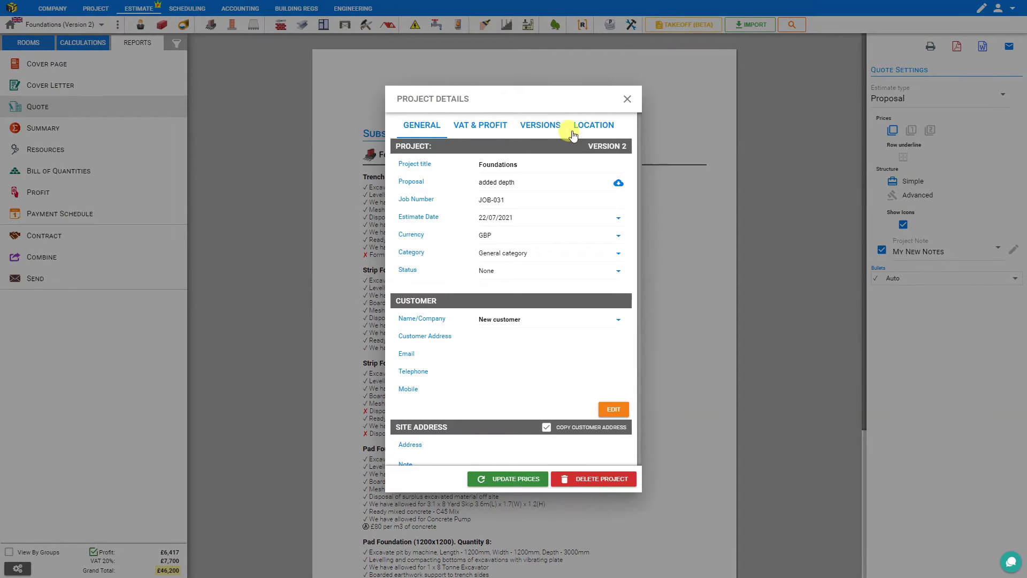
pyautogui.click(529, 126)
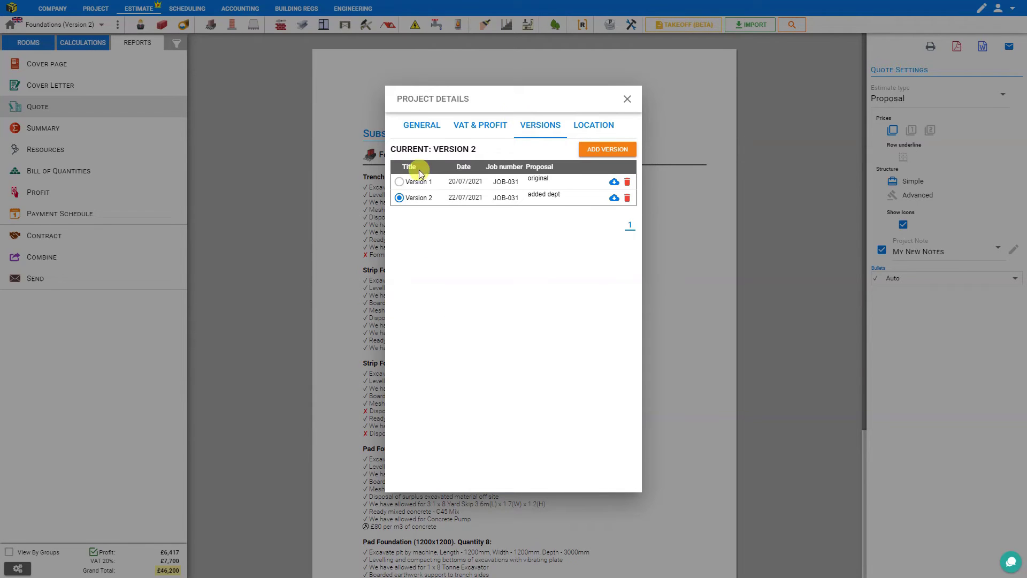
pyautogui.click(627, 99)
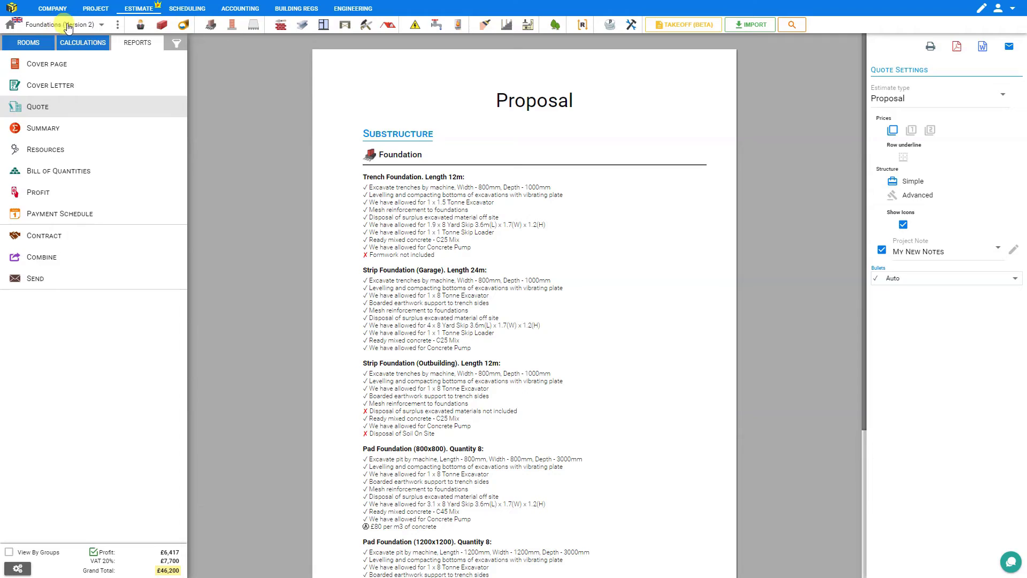
# From All Projects, confirm Version 2's note reads 'added depth' and make Version 1 current
pyautogui.click(103, 27)
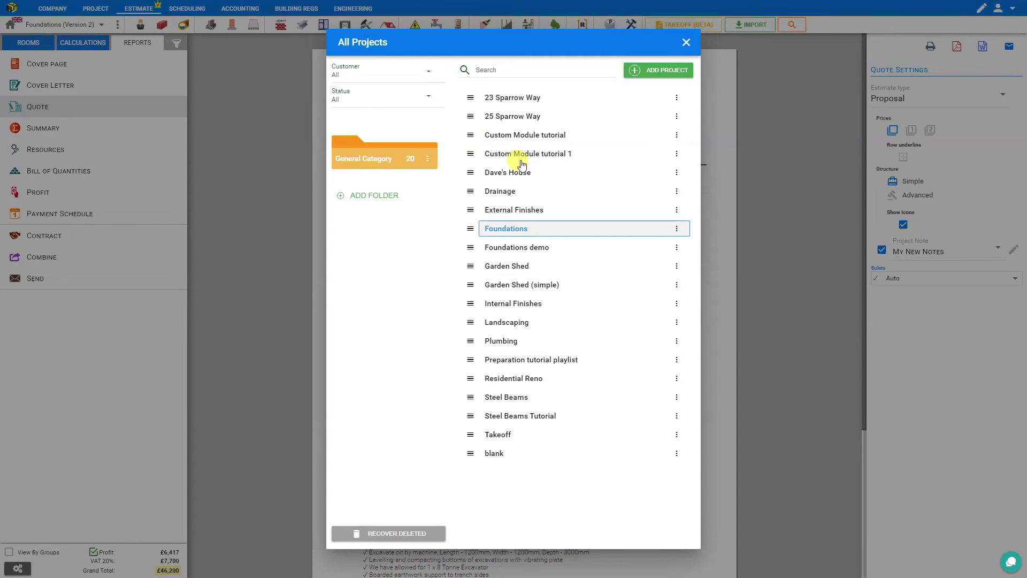
pyautogui.click(677, 229)
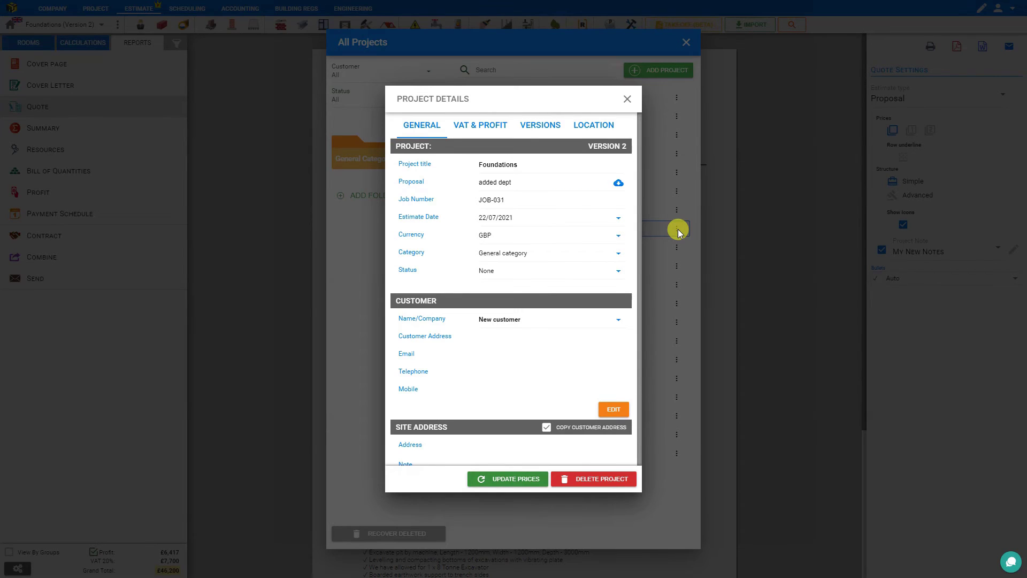
pyautogui.click(539, 127)
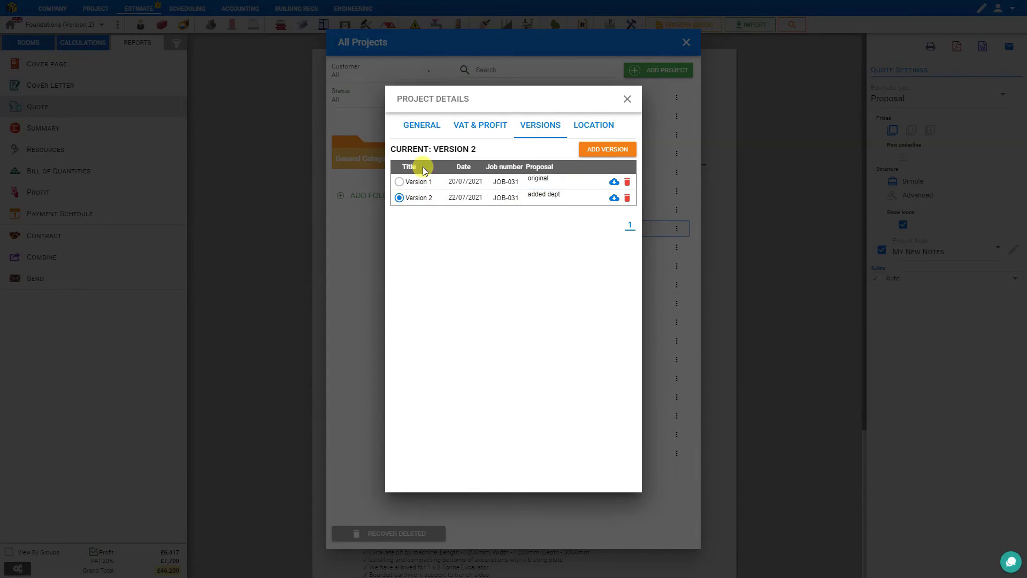
pyautogui.click(581, 197)
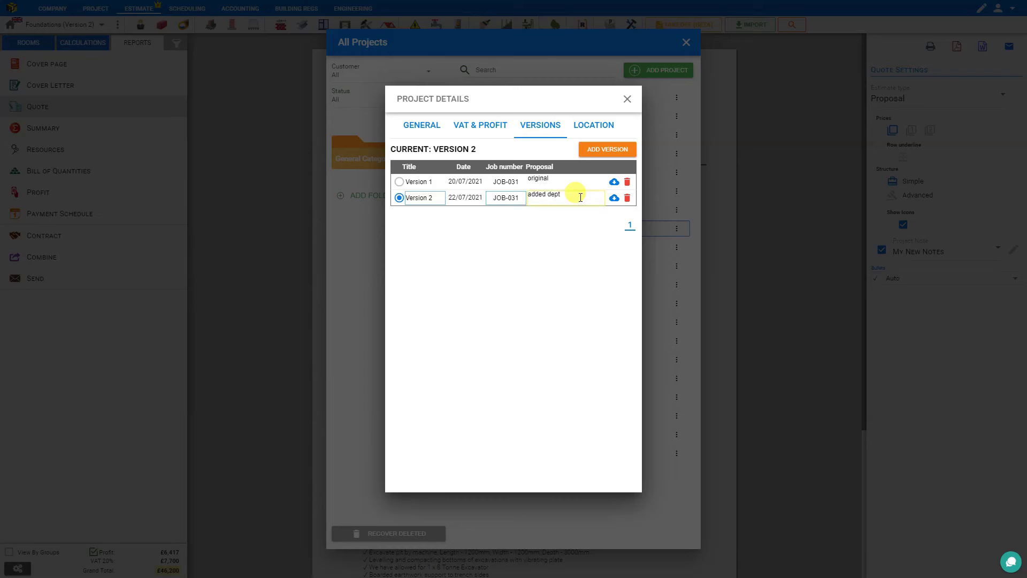
pyautogui.click(584, 251)
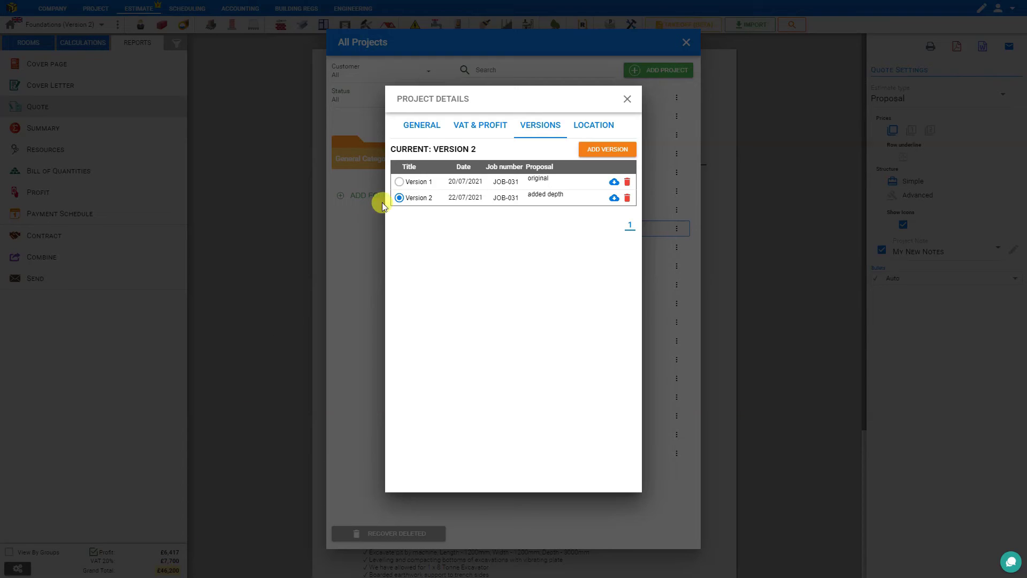
pyautogui.click(399, 182)
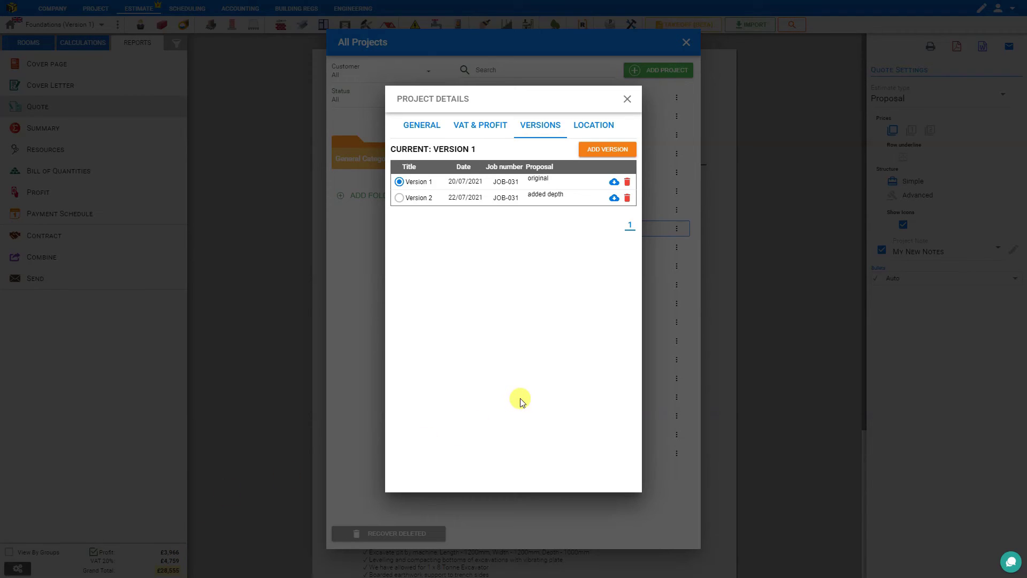
# Create Version 3 as a copy of Foundations Version 1 and make it current
pyautogui.click(597, 150)
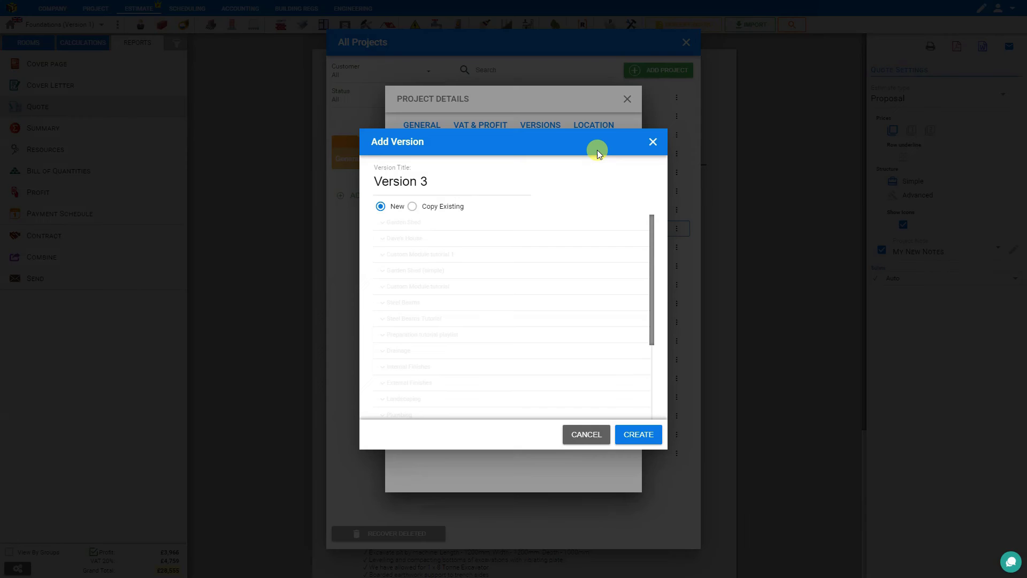
pyautogui.click(412, 206)
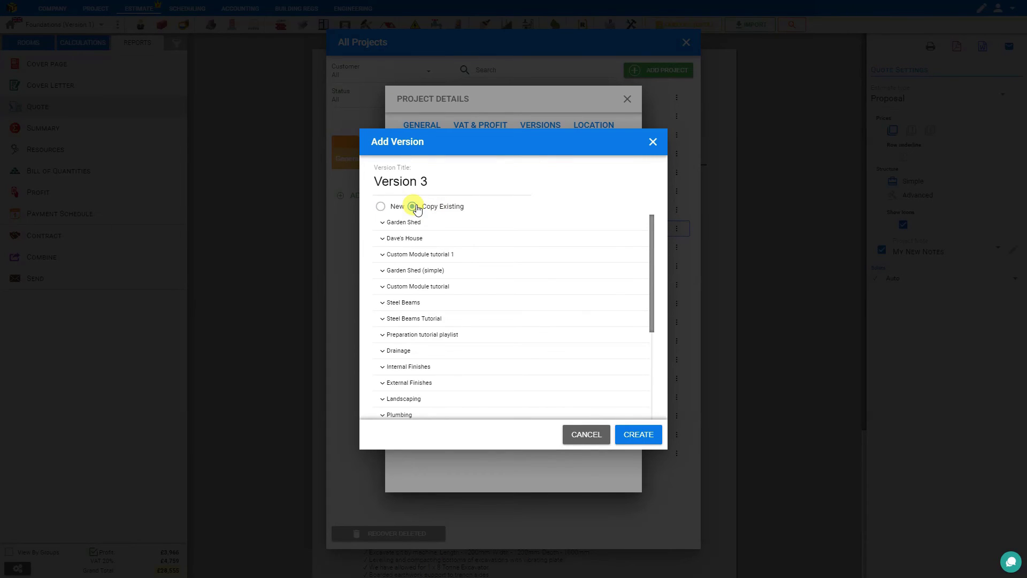
pyautogui.moveTo(652, 222); pyautogui.dragTo(658, 383)
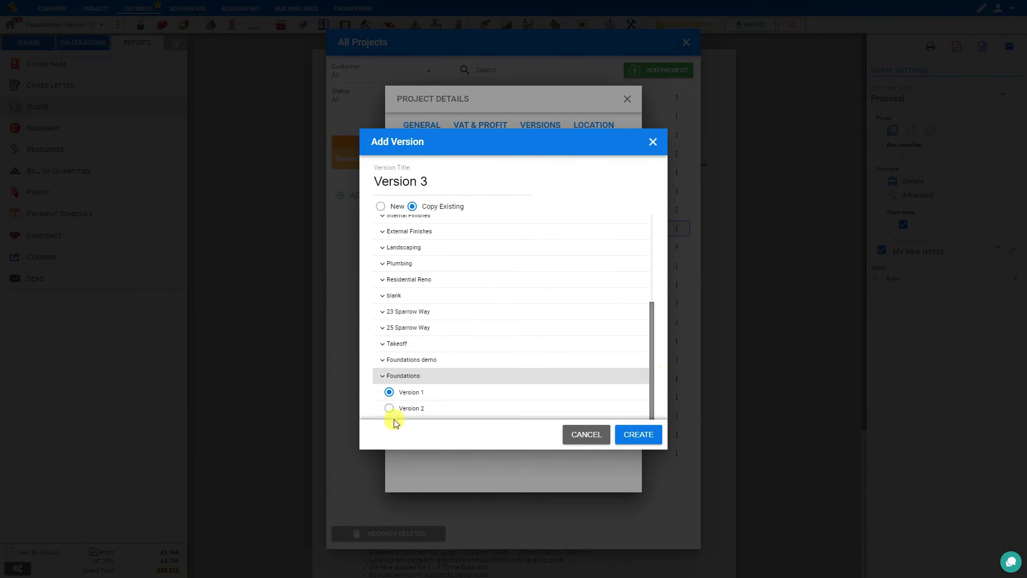
pyautogui.click(389, 409)
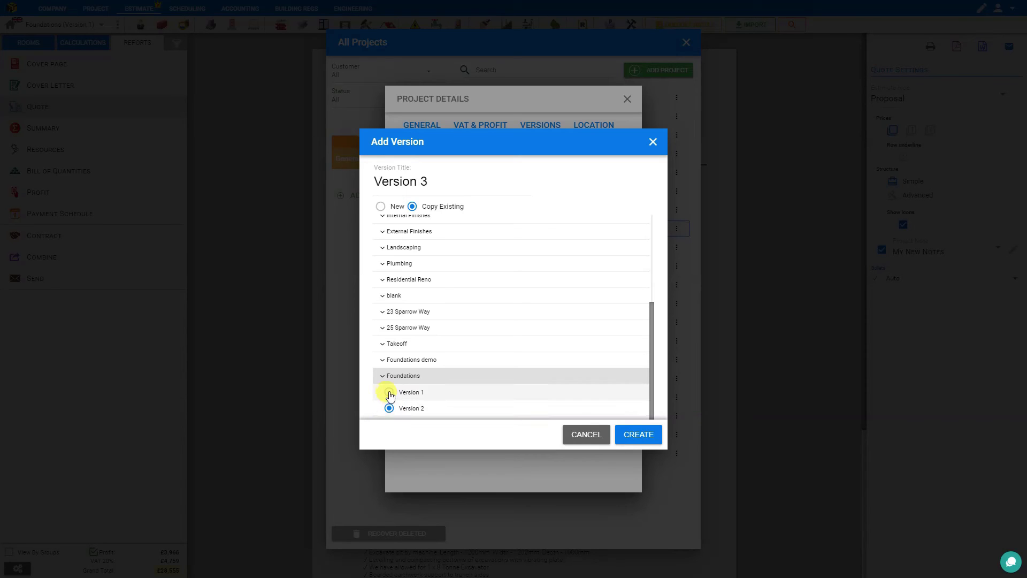
pyautogui.click(389, 393)
pyautogui.click(636, 435)
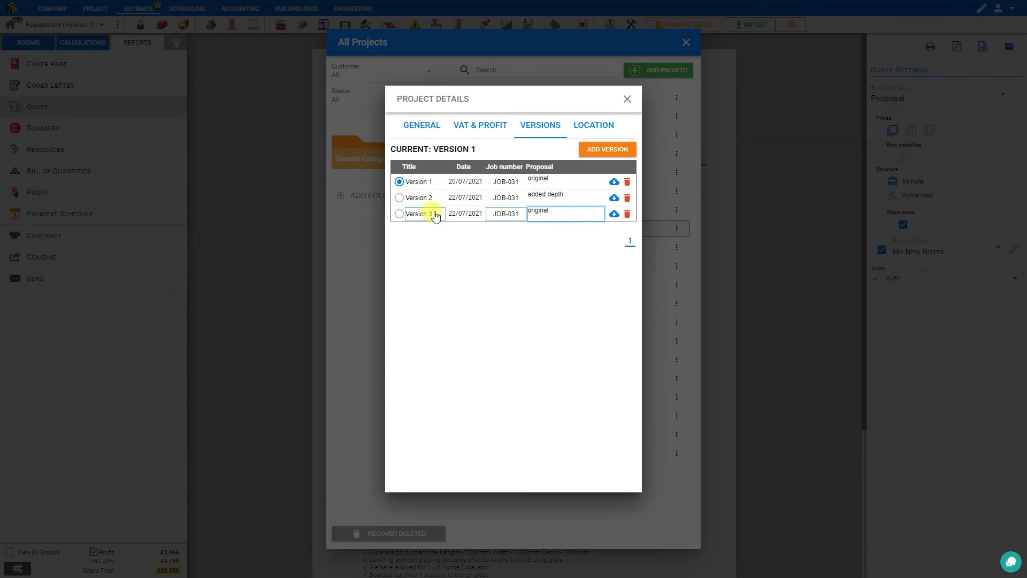
pyautogui.click(399, 214)
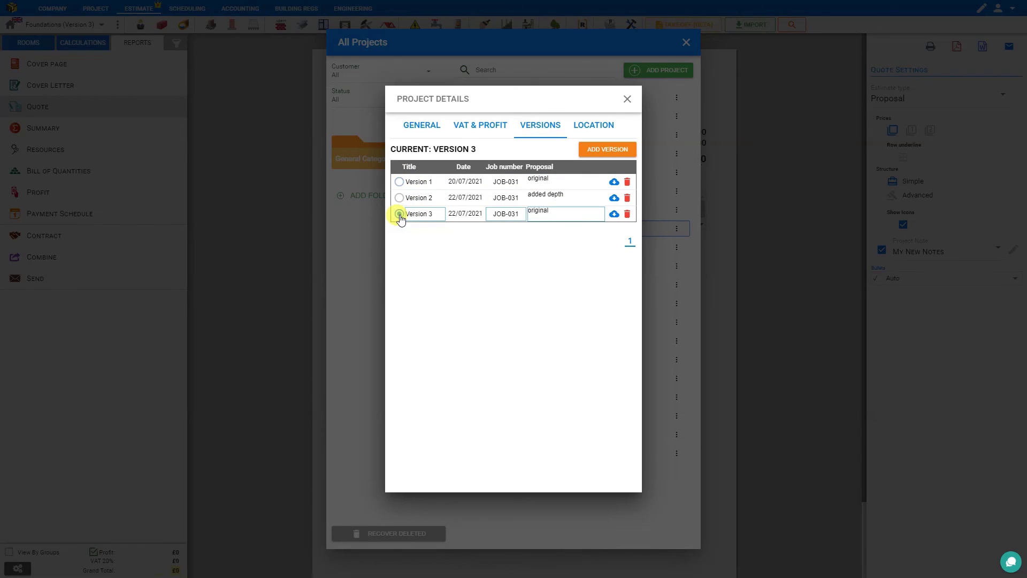